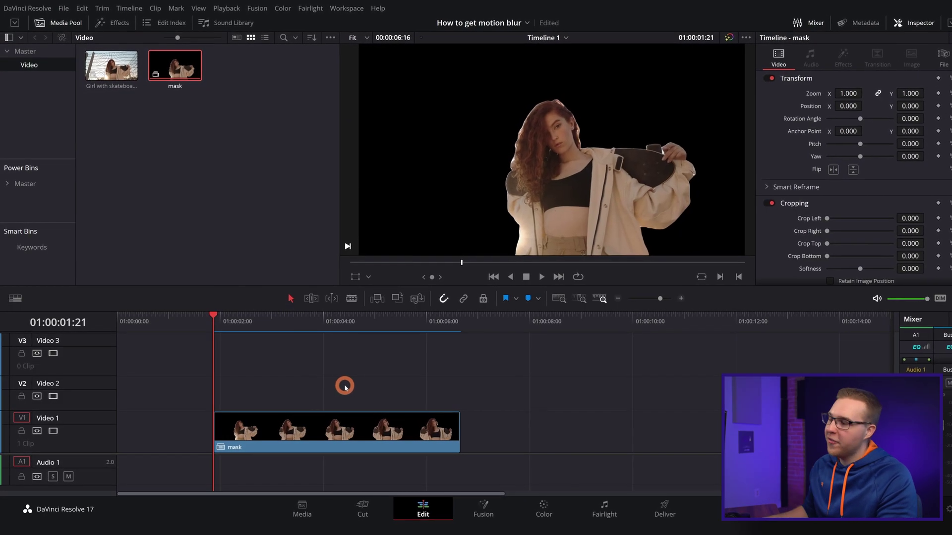
Move the mask clip from V1 up to V3 and place the Girl with skateboard footage on V2
left_click(299, 435)
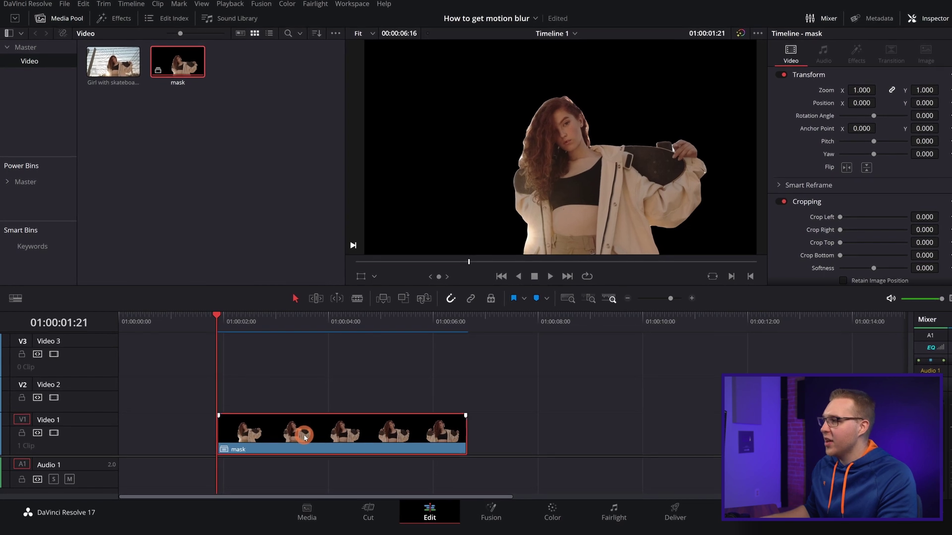
left_click_drag(300, 434, 301, 368)
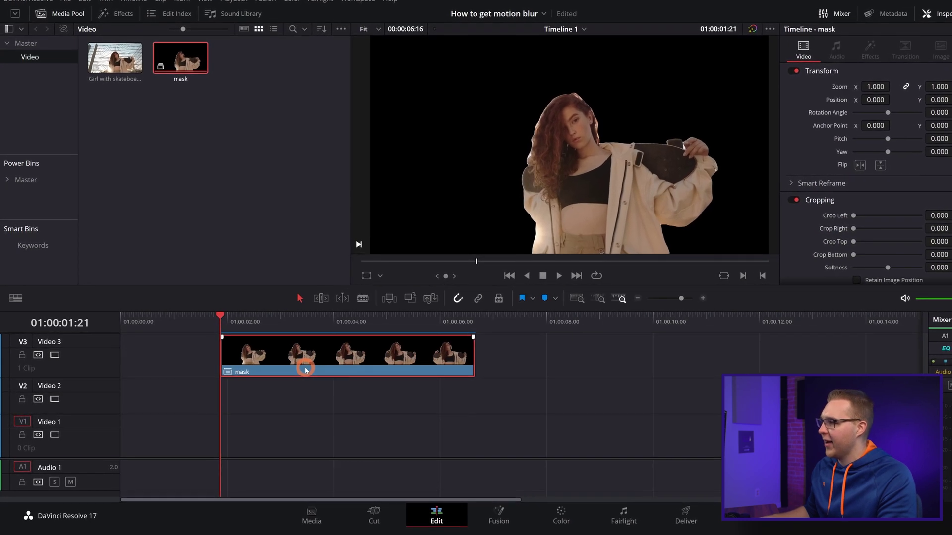
left_click(304, 399)
left_click_drag(100, 63, 220, 389)
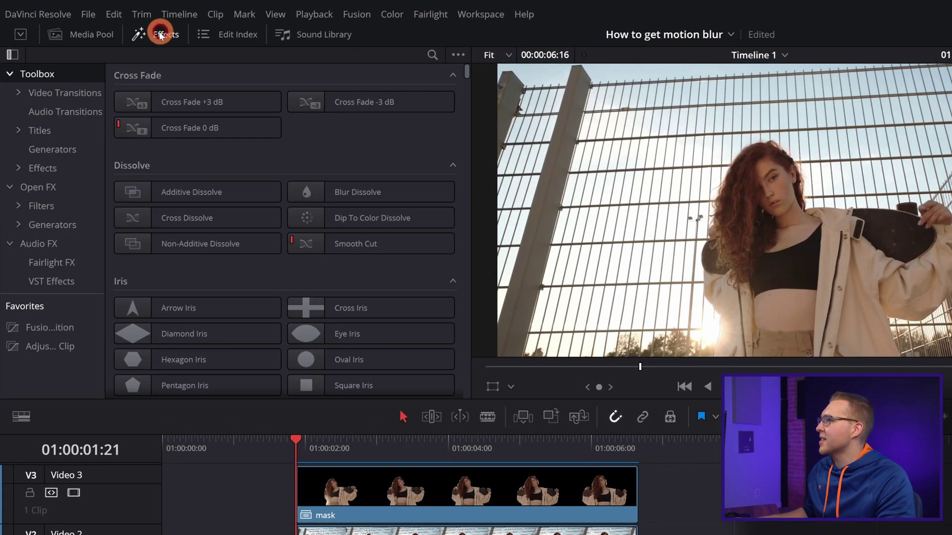
Search video effects for 'gli', drop Digital Glitch onto the V2 Girl with skateboard clip, and preview
left_click(43, 169)
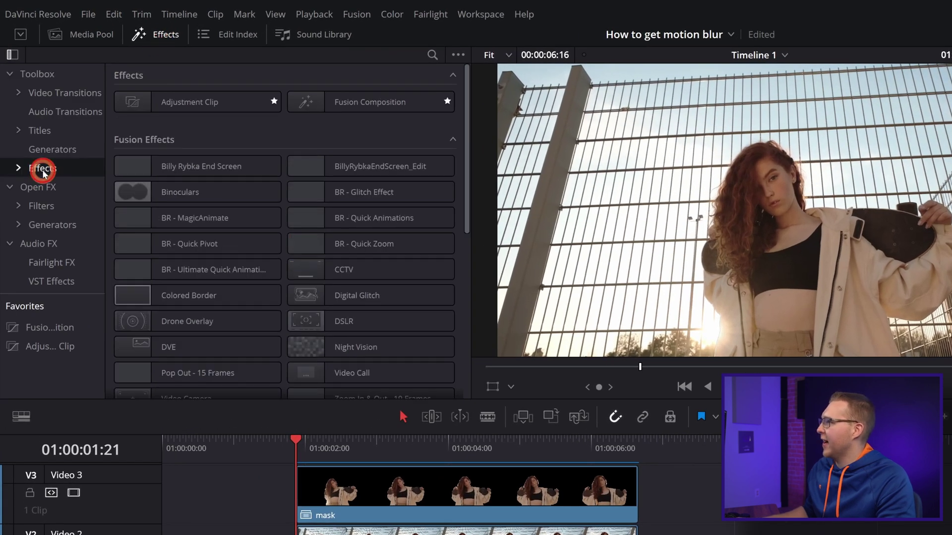
left_click(432, 55)
type("glit")
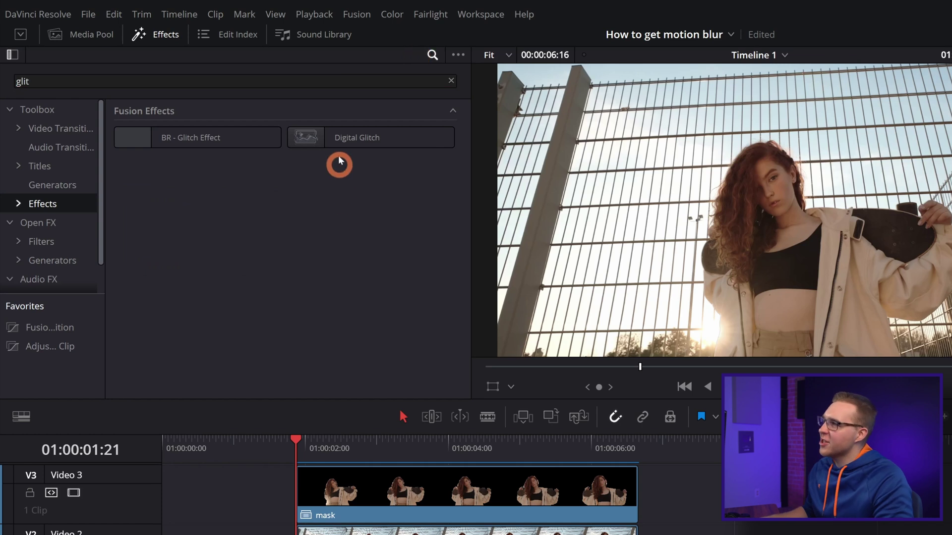
left_click_drag(340, 160, 345, 534)
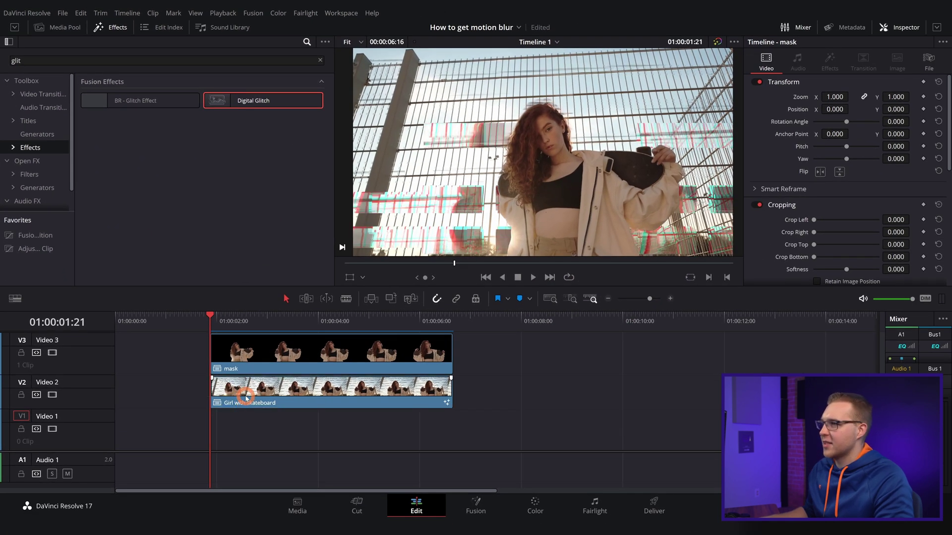
key("space")
key("space")
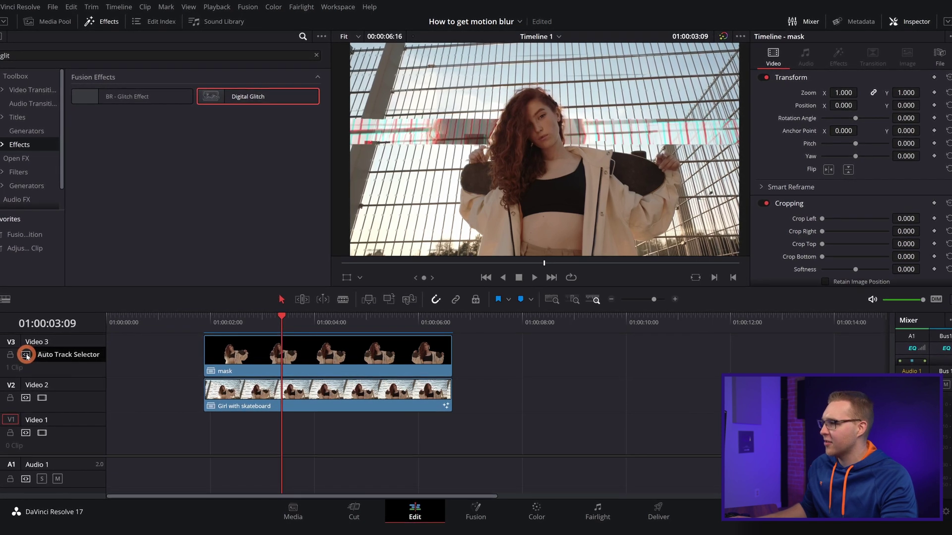
Split the glitched V2 clip at the playhead and delete the short first piece
left_click(296, 410)
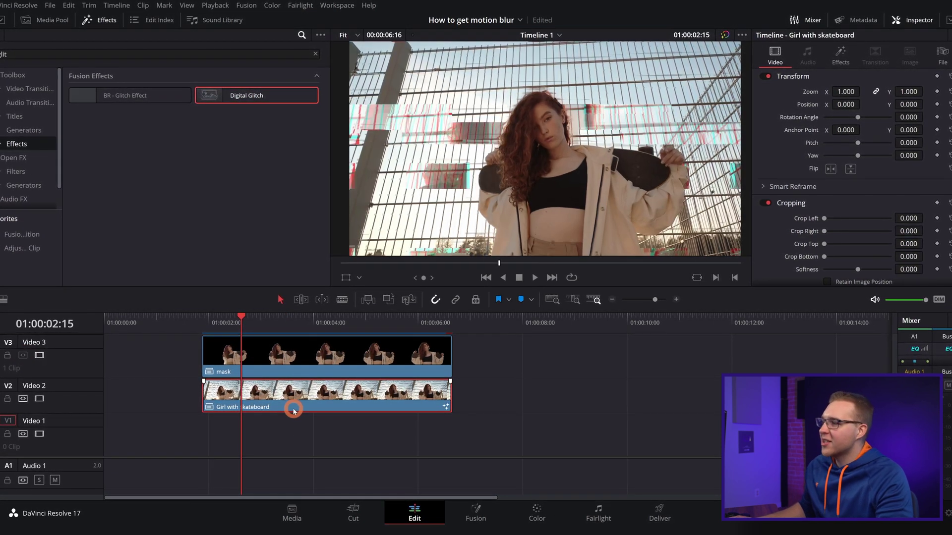
key("ctrl+b")
left_click(264, 356)
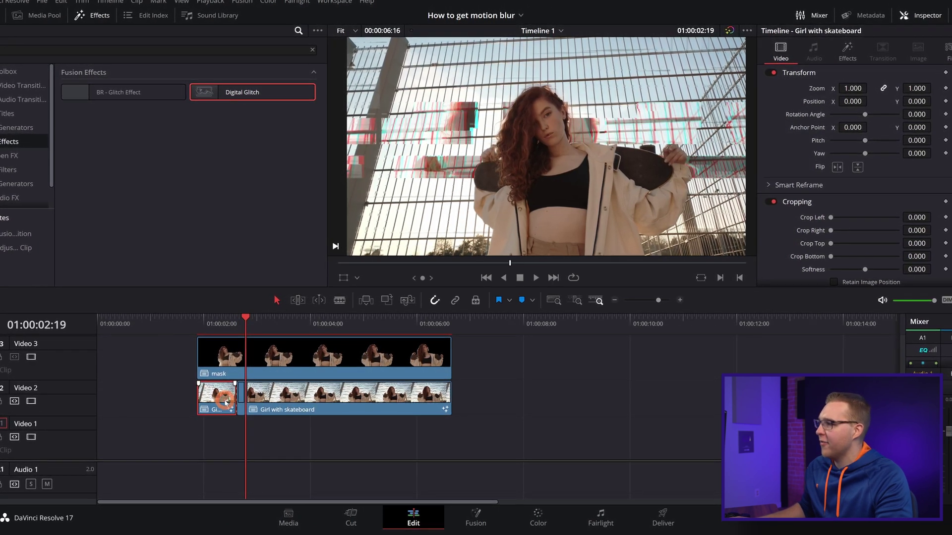
key("Delete")
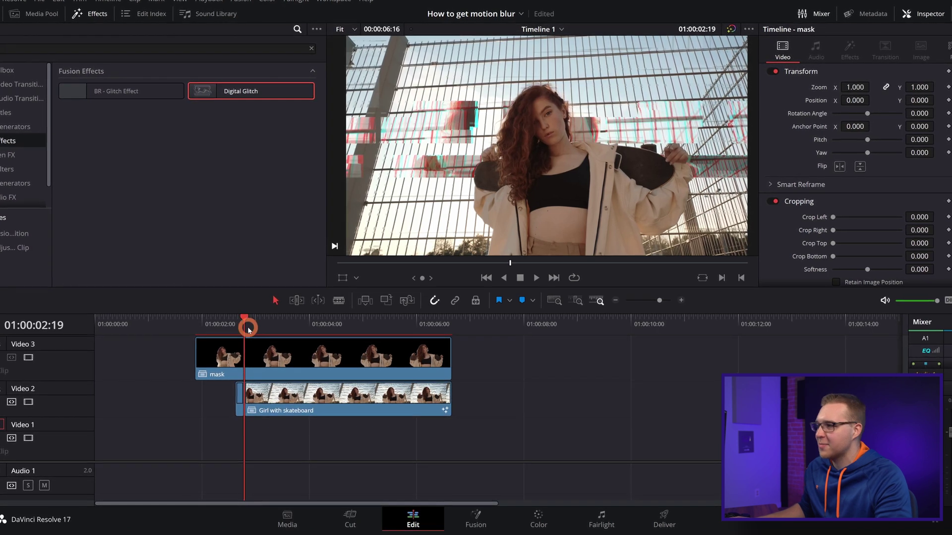
Make further cuts a few frames apart on V2 and delete the long leftover segment
left_click(278, 384)
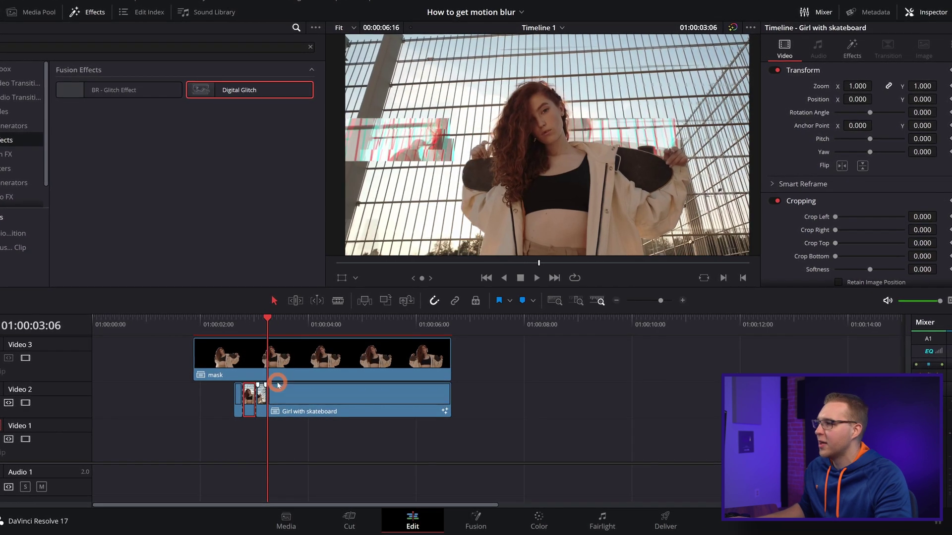
left_click(277, 334)
left_click(287, 406)
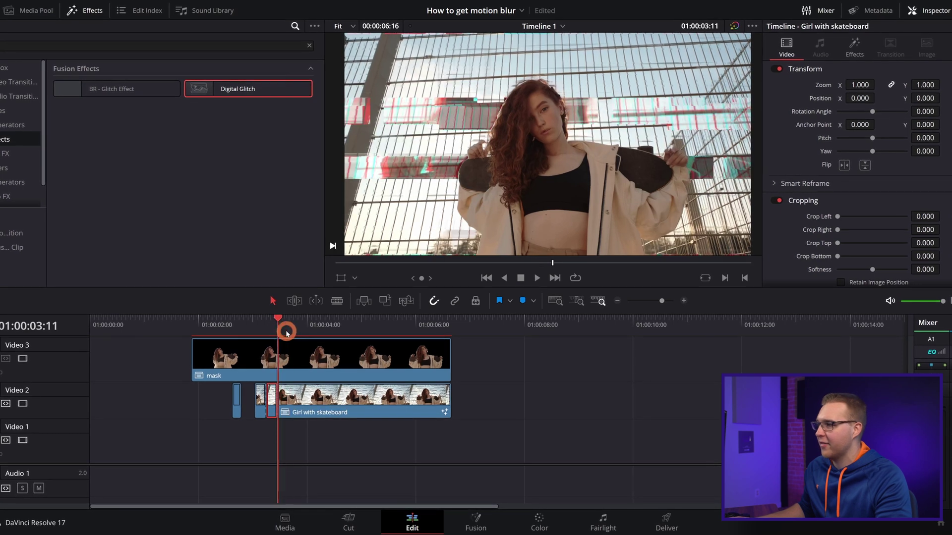
left_click(287, 332)
left_click(283, 400)
left_click(235, 336)
left_click(353, 404)
key("Delete")
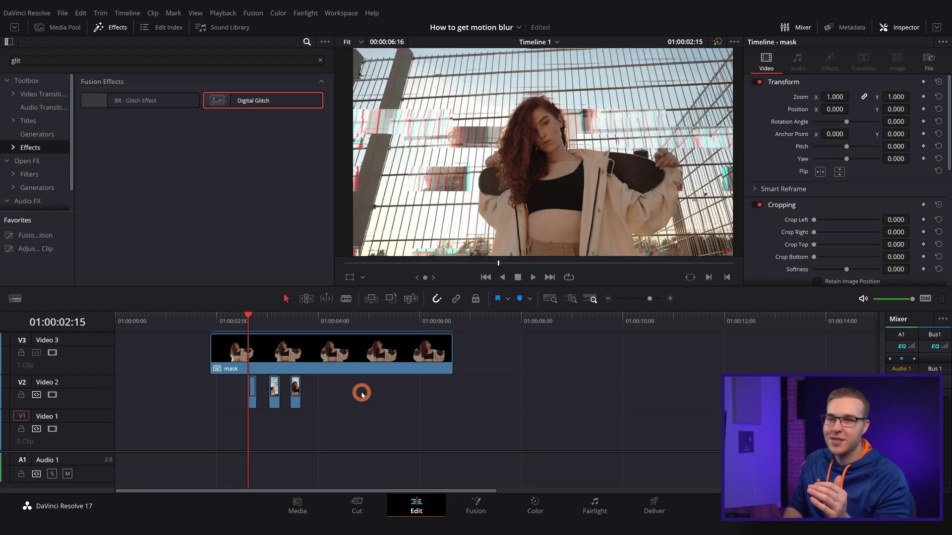
Step back one frame and drag the original Girl with skateboard footage from the Media Pool onto V1
key("Left")
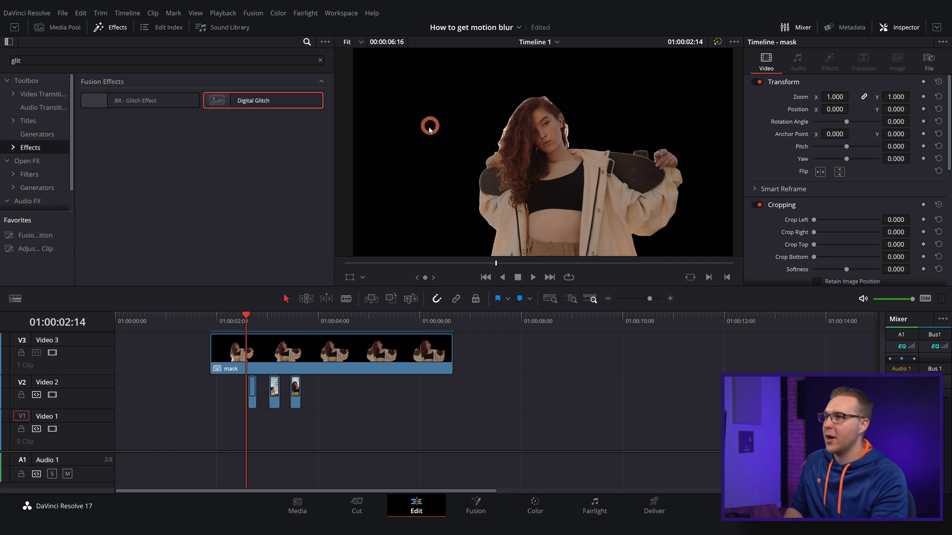
left_click(68, 33)
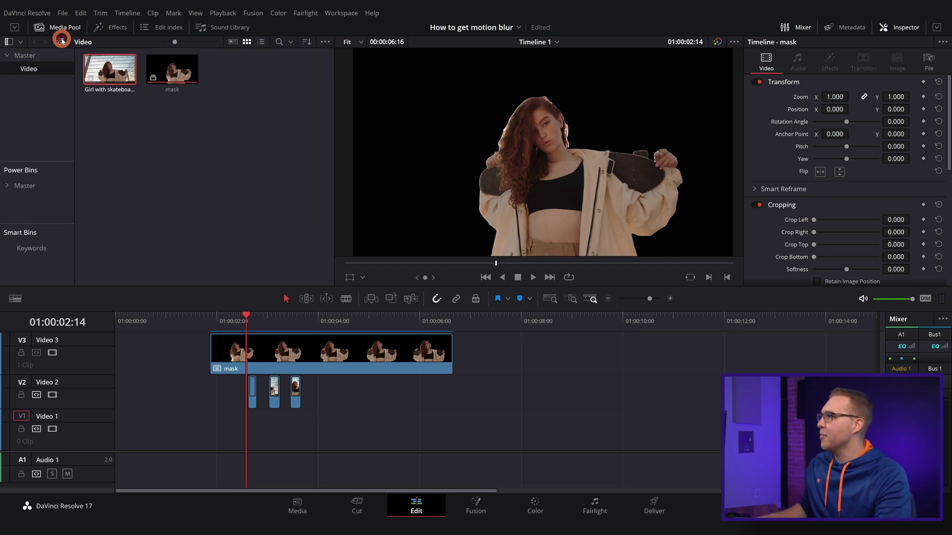
left_click_drag(211, 413, 210, 424)
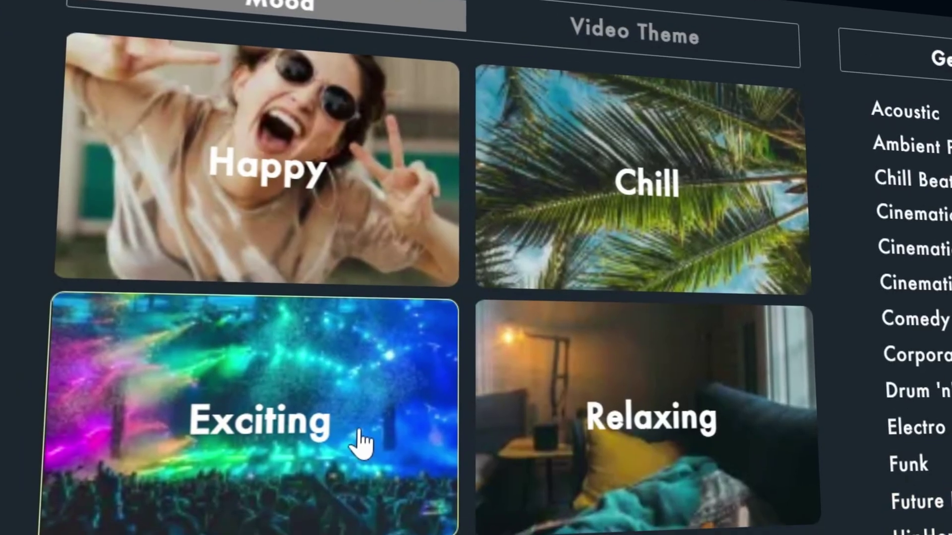
Create a 4:00 Exciting track with Future Bass / House and HipHop genres, then toggle the 0:14 Backing block
left_click(362, 444)
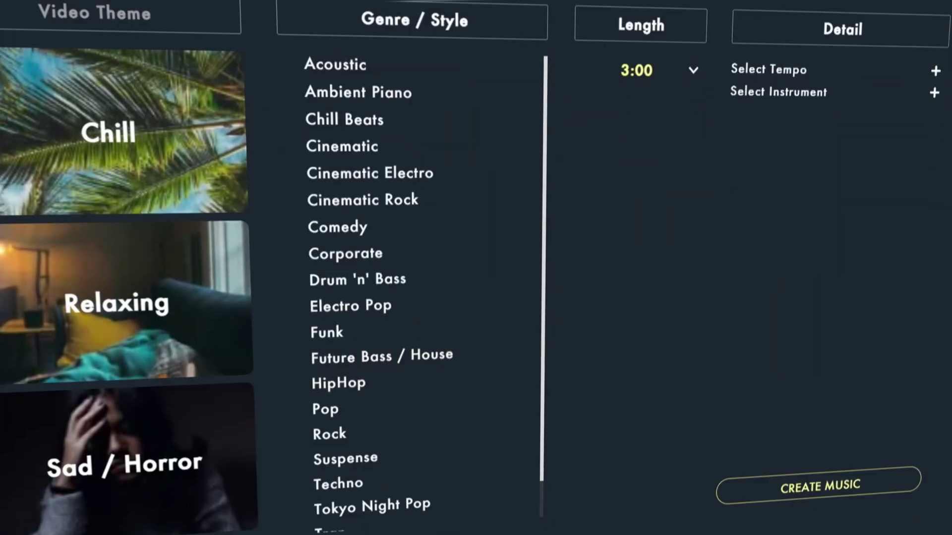
left_click(414, 352)
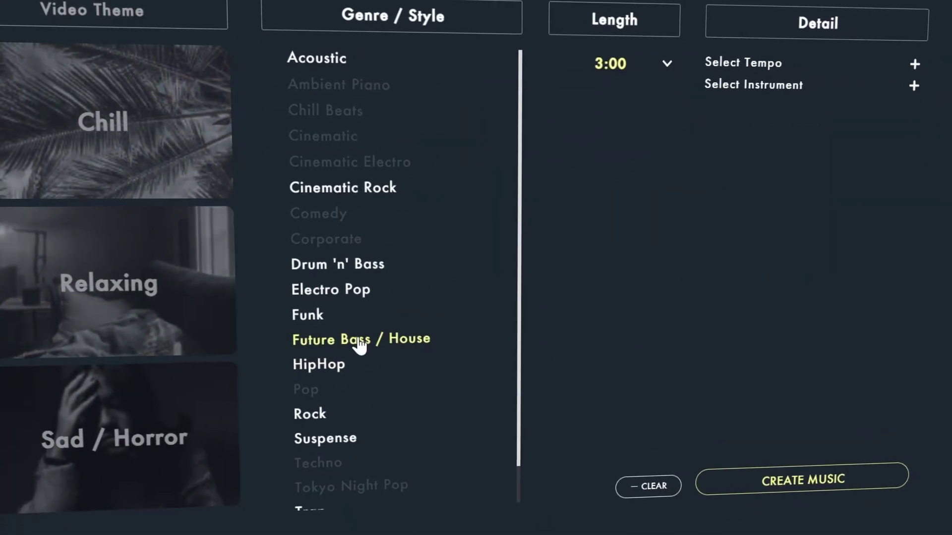
left_click(323, 360)
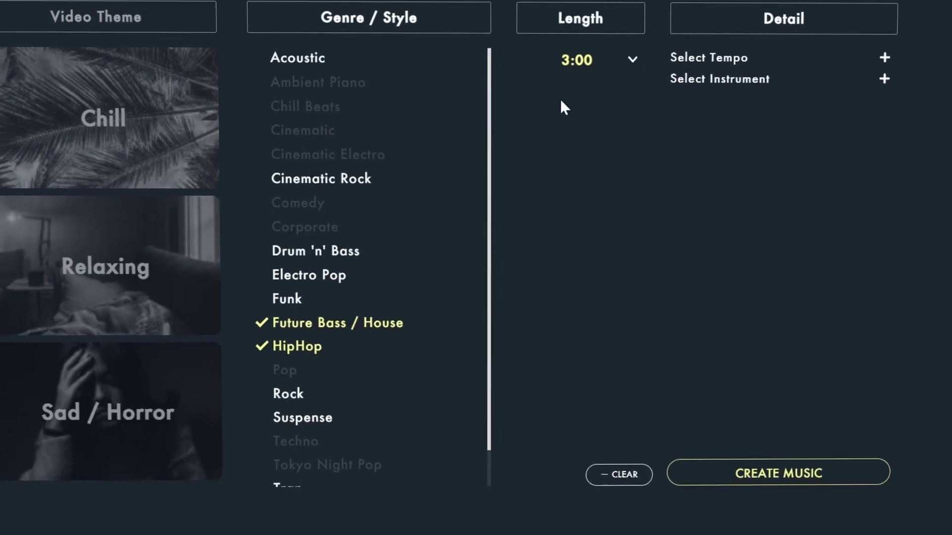
left_click(626, 59)
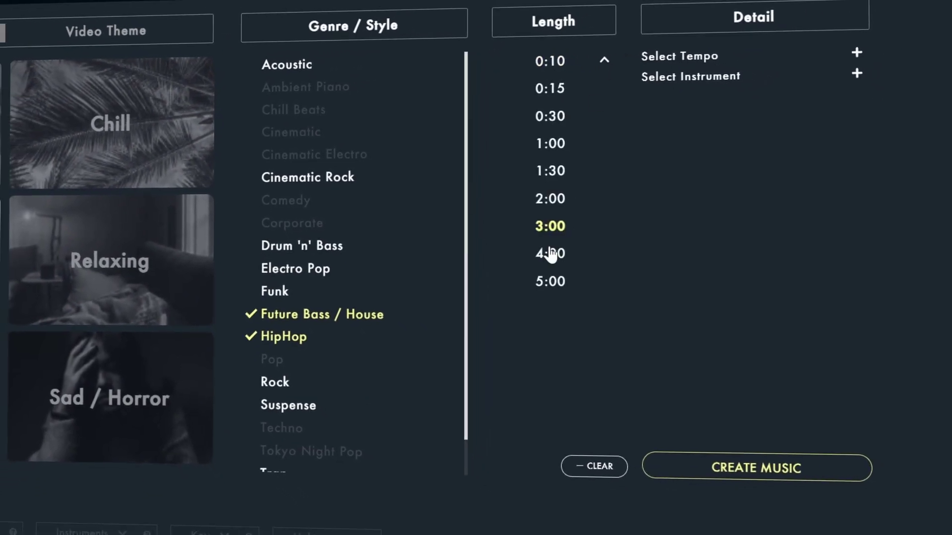
left_click(620, 255)
left_click(746, 467)
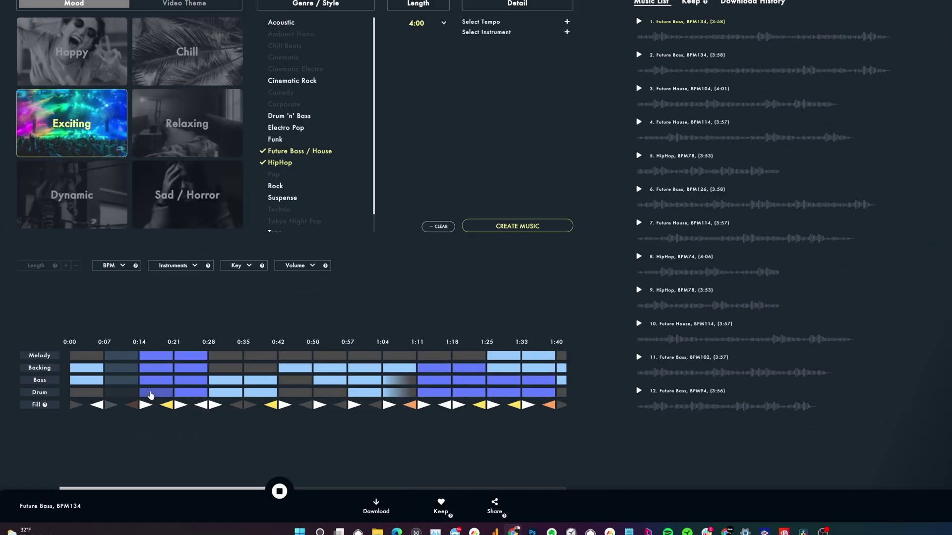
left_click(154, 367)
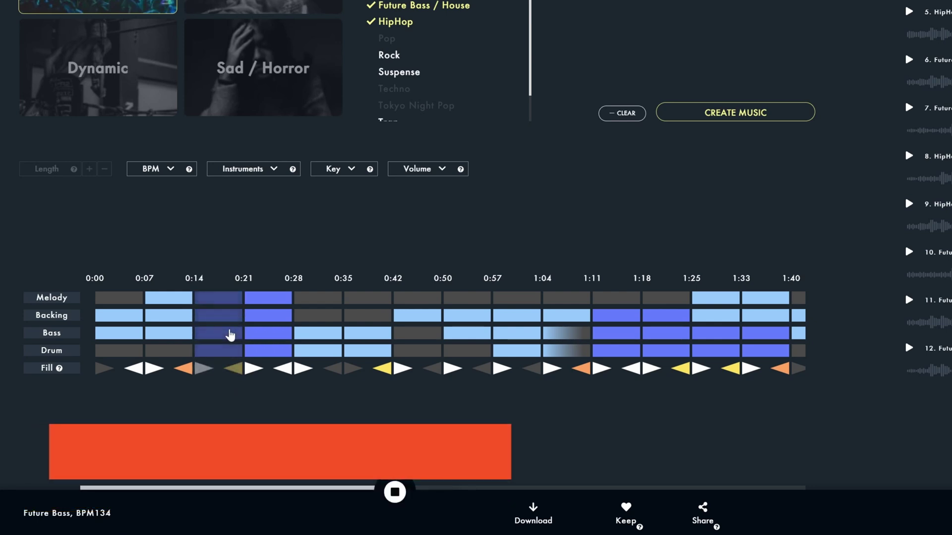
Turn off the Bass block at 0:14 and turn on the Backing and Bass blocks at 0:21
left_click(230, 336)
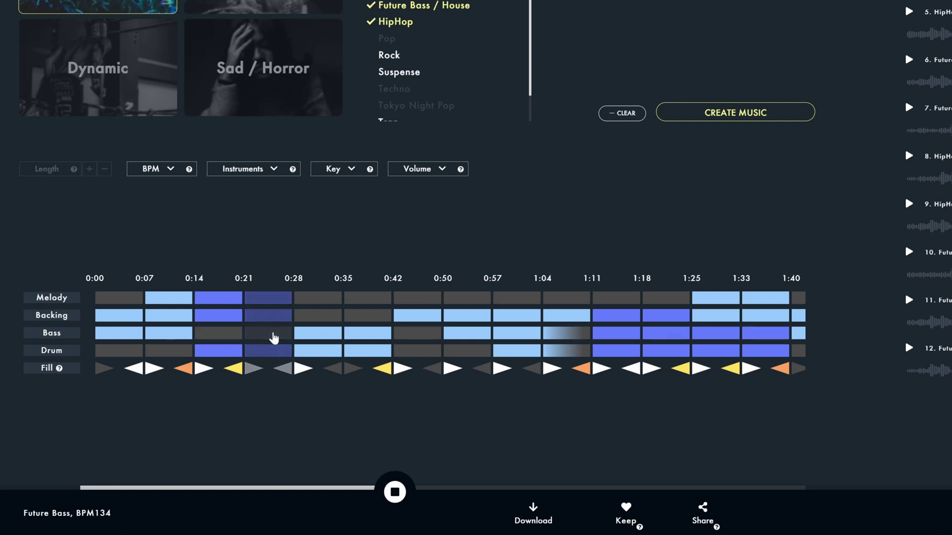
left_click(270, 320)
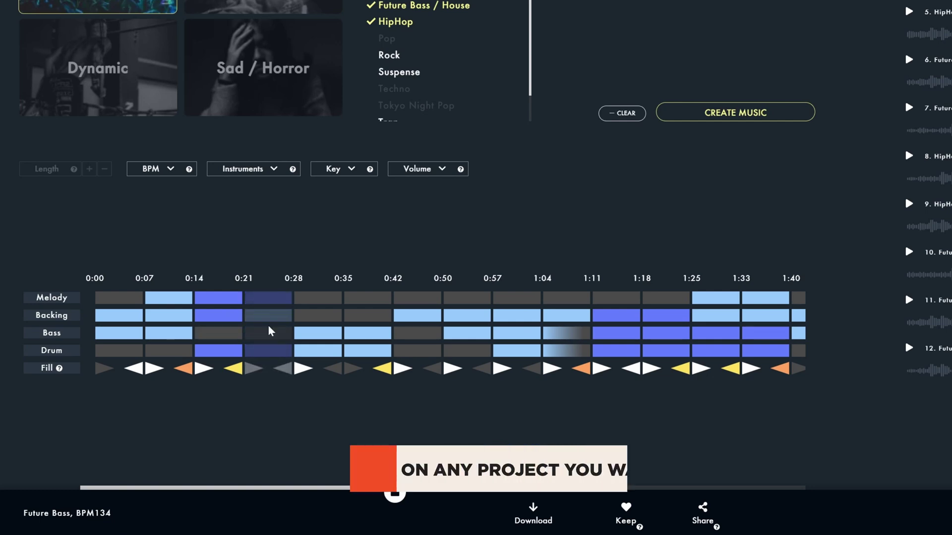
left_click(268, 336)
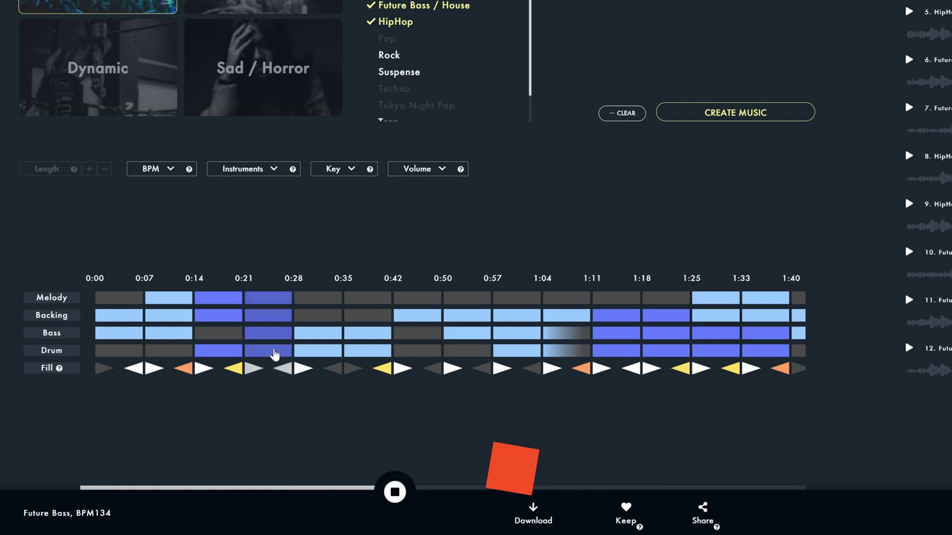